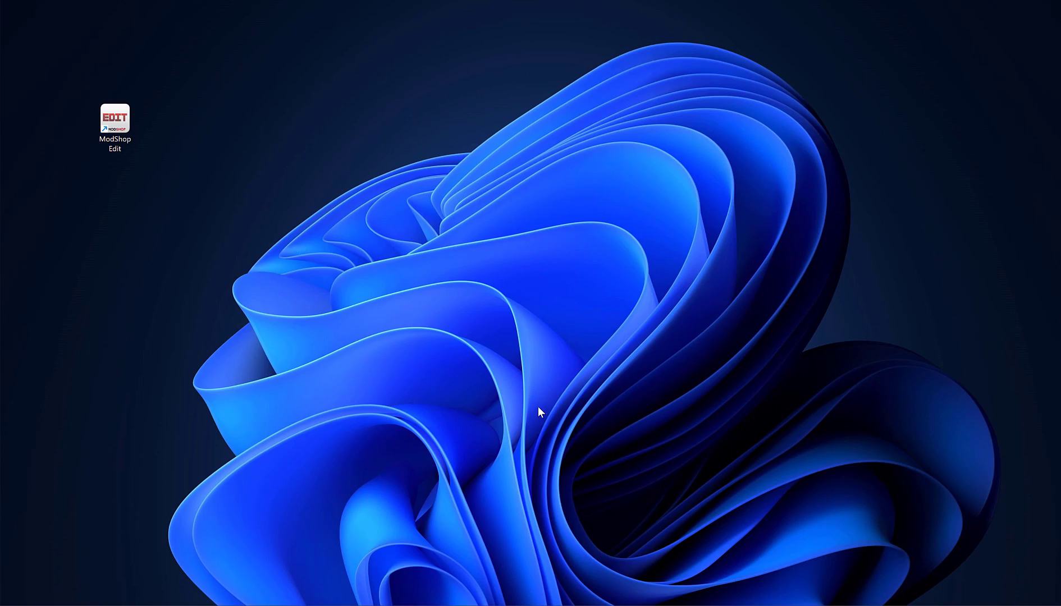
drag(115, 119, 124, 168)
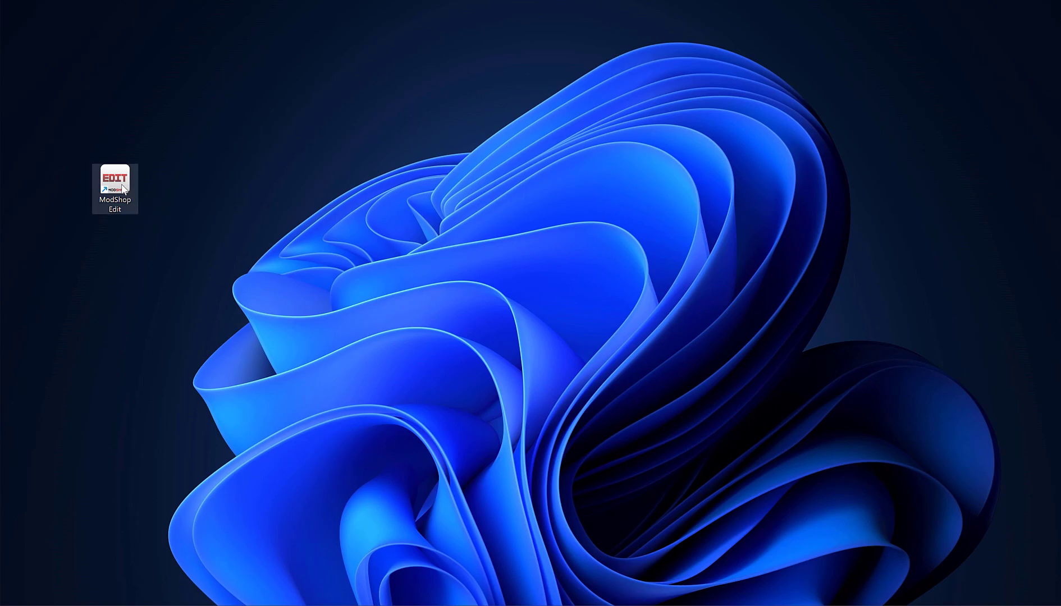
drag(112, 186, 118, 126)
click(239, 175)
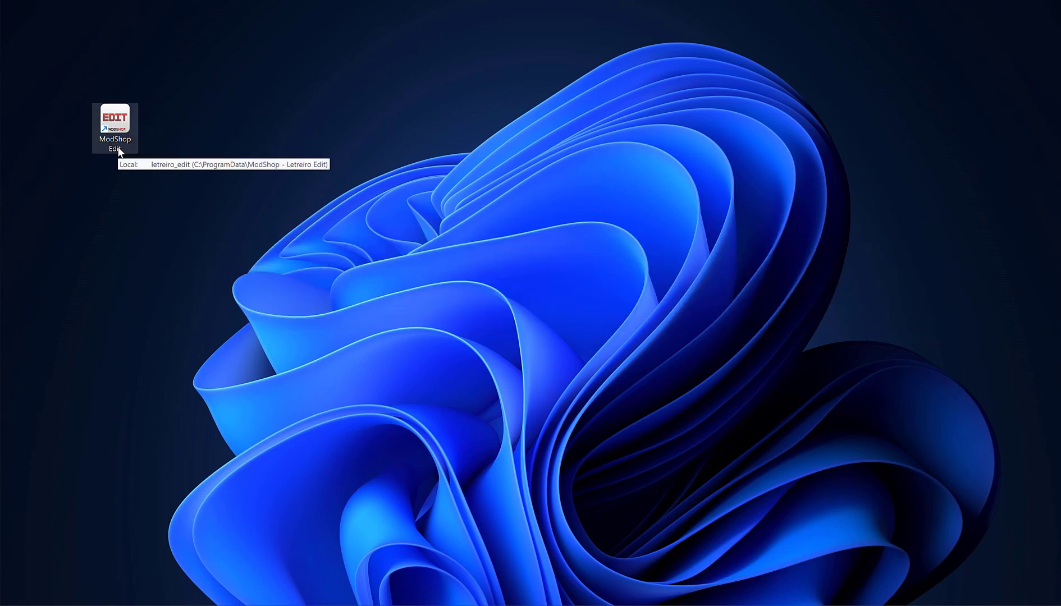
Open ModShop Edit from the desktop and reposition its window
double_click(118, 148)
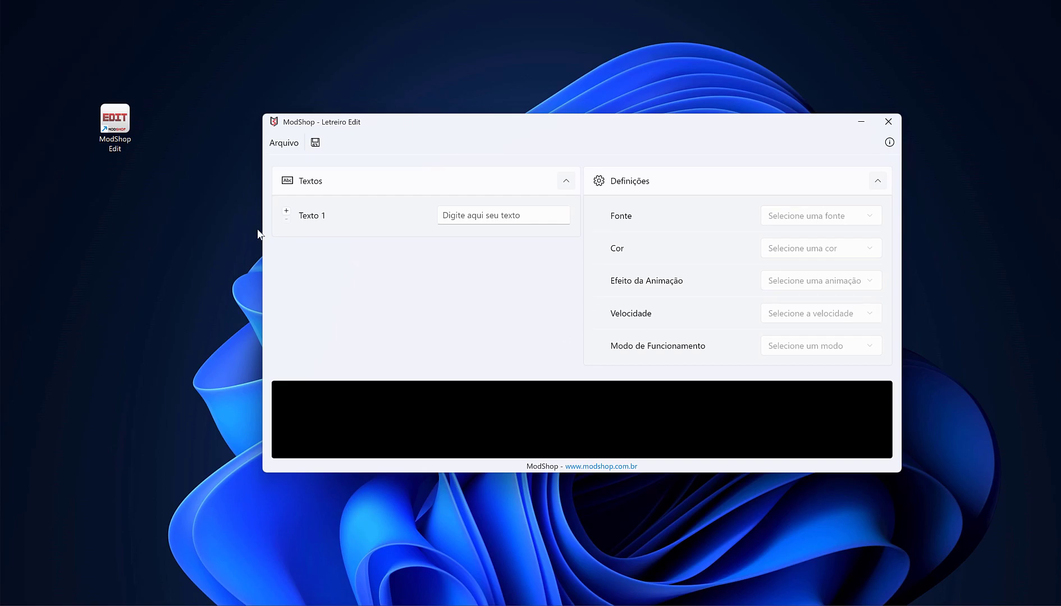
drag(416, 136, 376, 134)
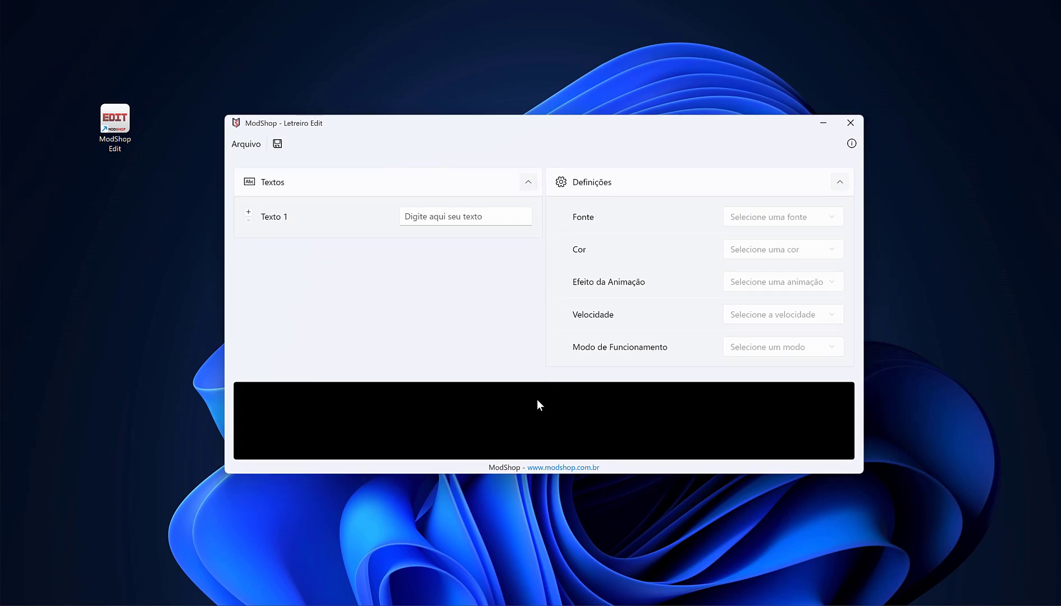
click(442, 216)
drag(274, 125, 261, 130)
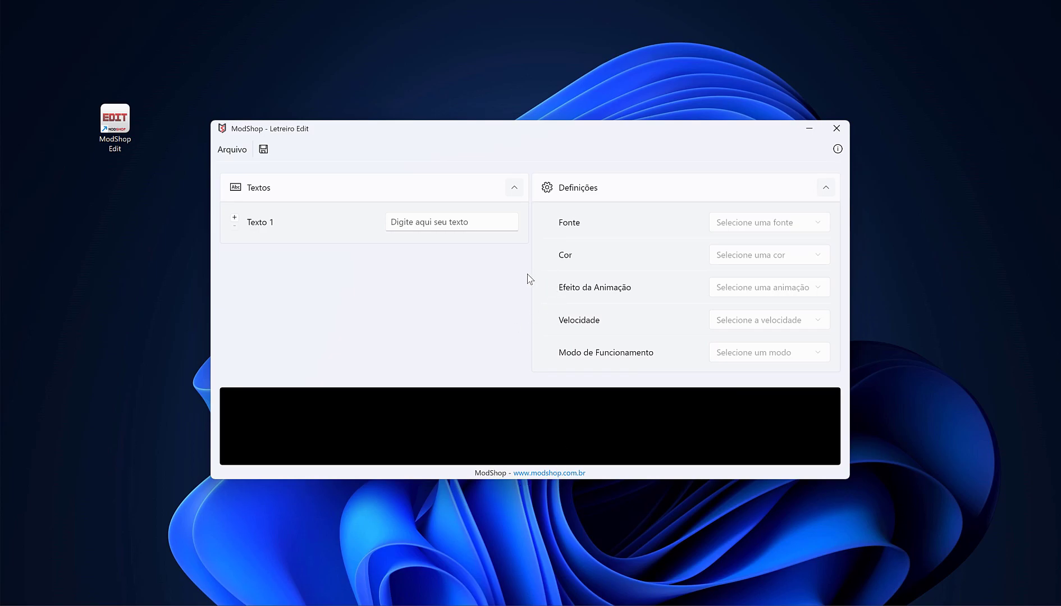
Enter "D/ SAO PAULO" as Texto 1 and add a second text line
click(434, 224)
text(D/ SAO PAULO)
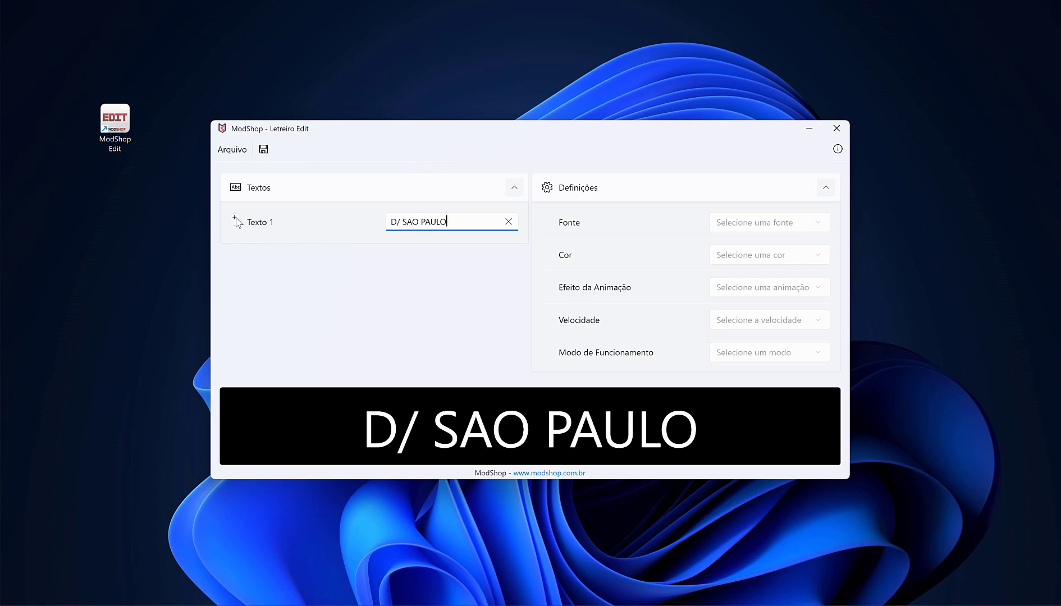
click(235, 218)
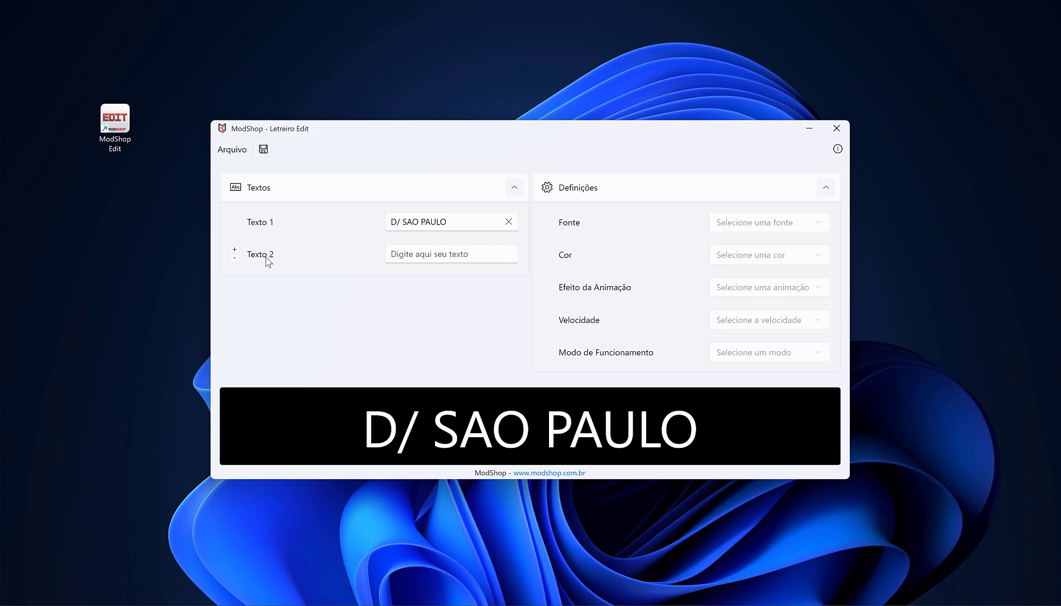
Add empty text lines up to Texto 5, and remove Texto 5, 4 and 3 again
click(235, 249)
click(235, 282)
click(235, 315)
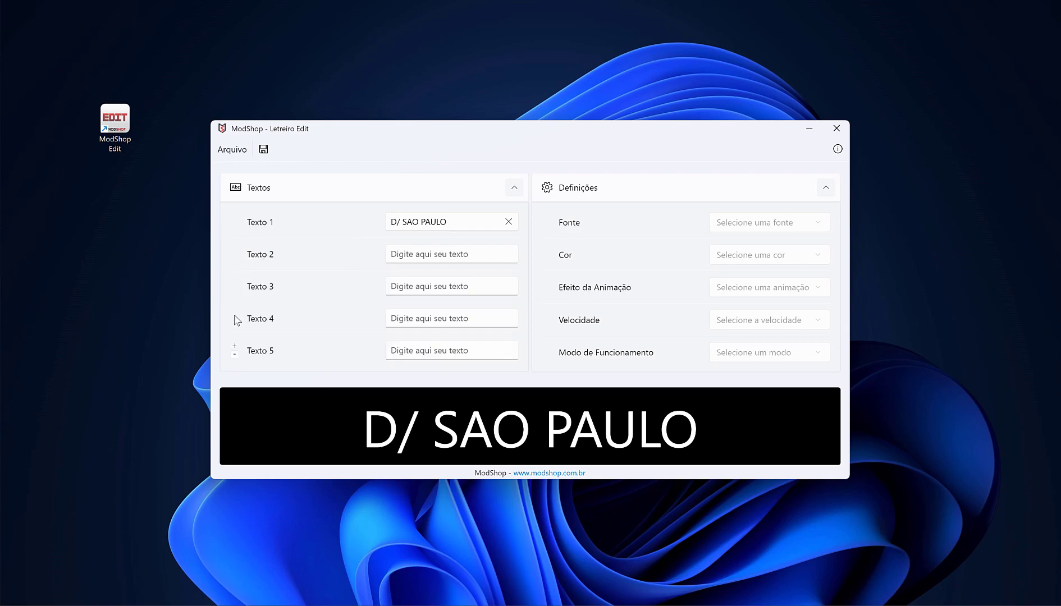
click(236, 354)
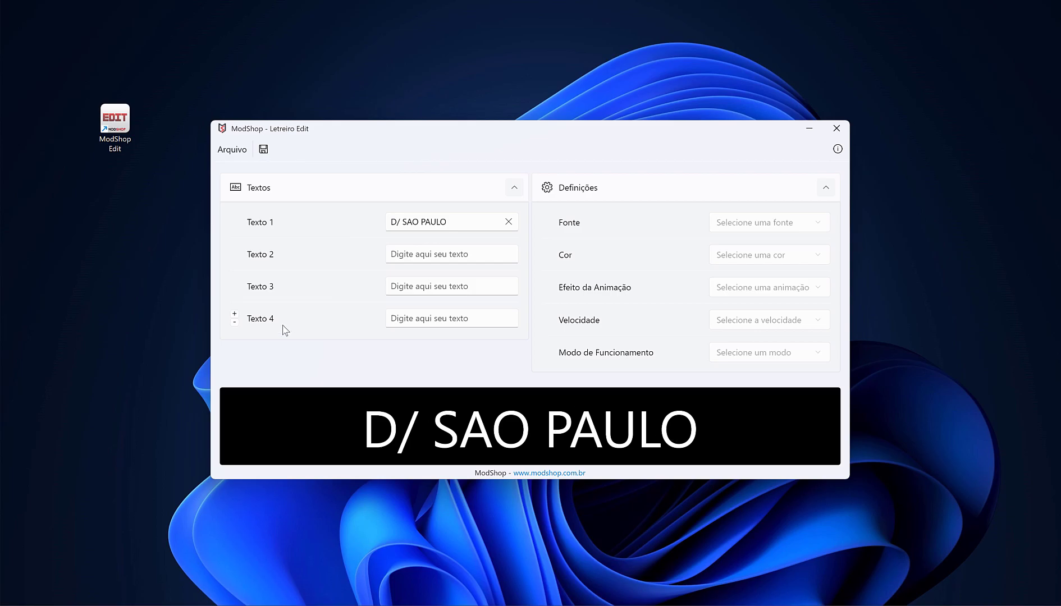
click(235, 329)
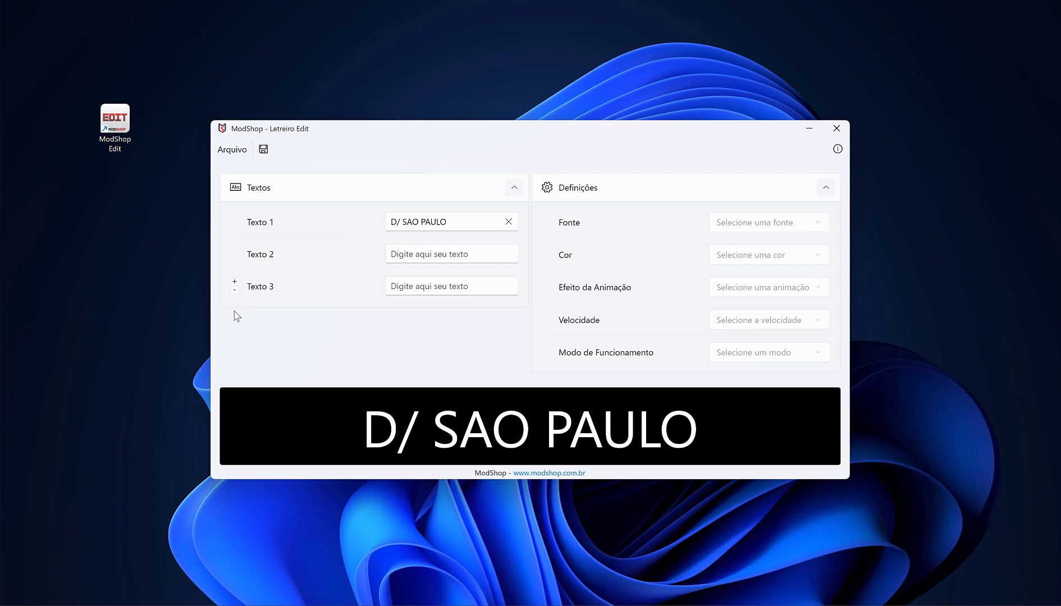
click(235, 290)
Enter "P/ RIO" as Texto 2 and add a third text line reading "23:00"
click(428, 254)
text(P/ RIO)
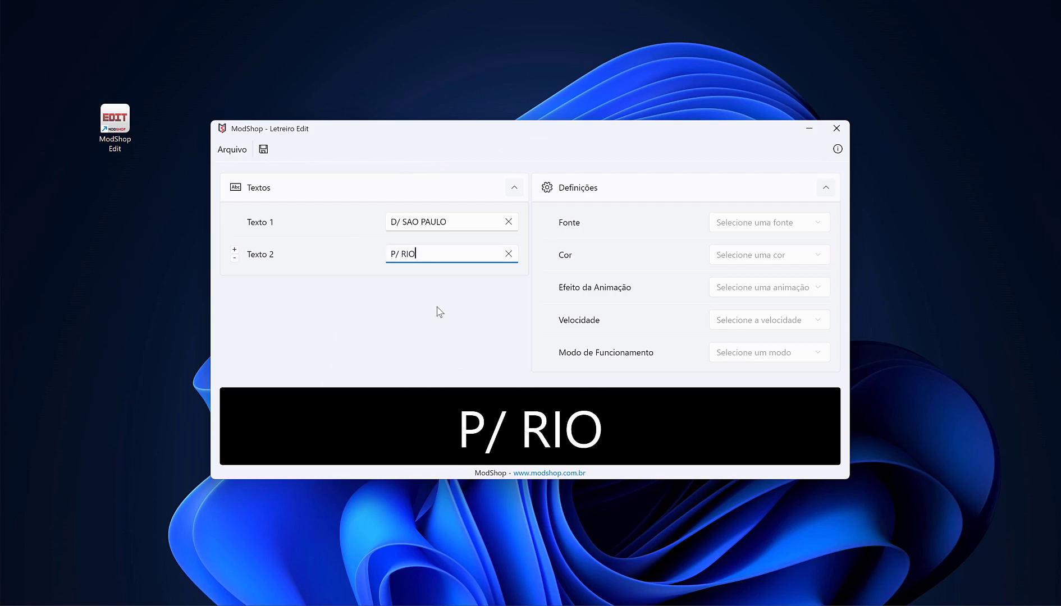
click(234, 250)
click(452, 287)
text(23:00)
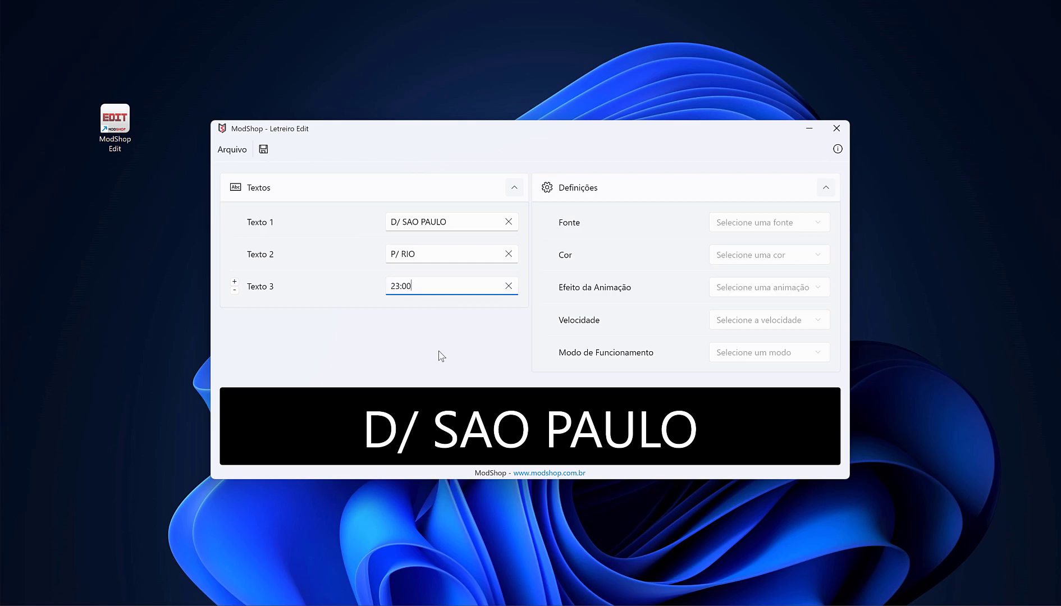
Add a fourth text line reading "BOA VIAGEM!!!" and shift the window slightly
click(234, 282)
click(468, 327)
text(VB)
key(BackSpace)
key(BackSpace)
text(B)
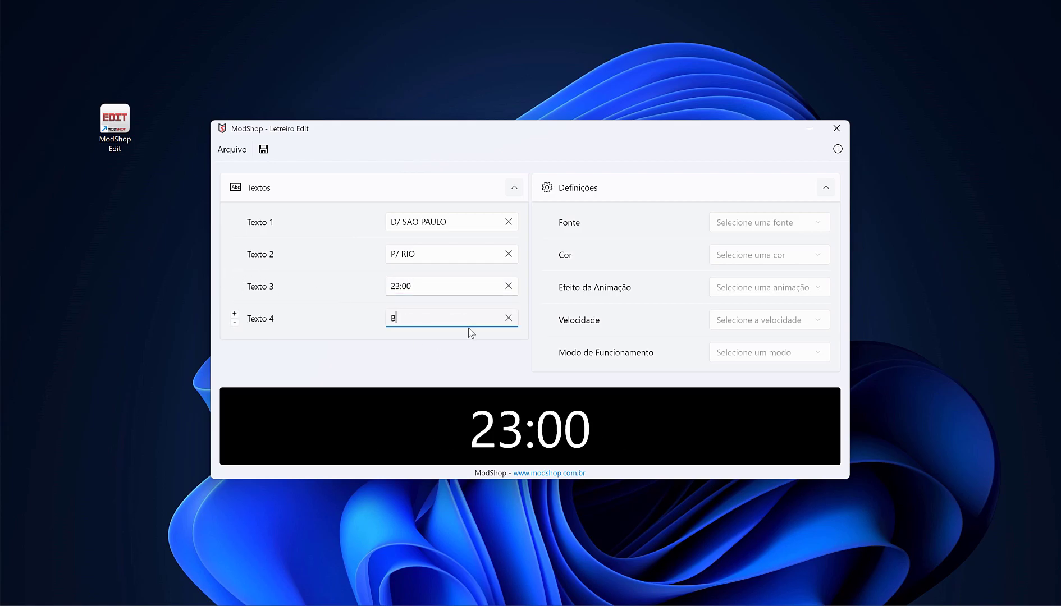
text(OA VIAGEM !!!)
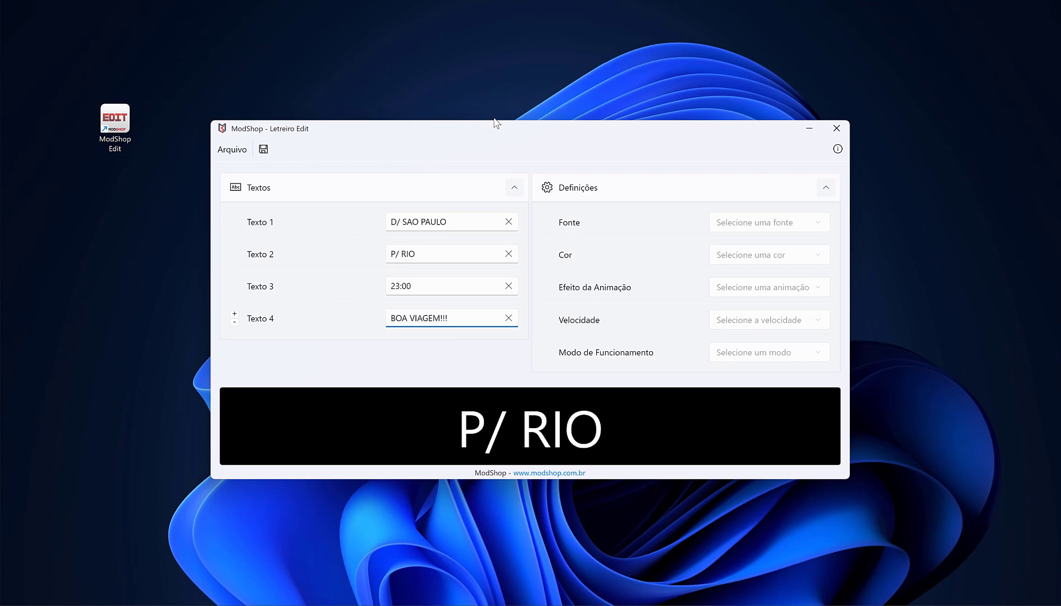
drag(504, 139, 517, 138)
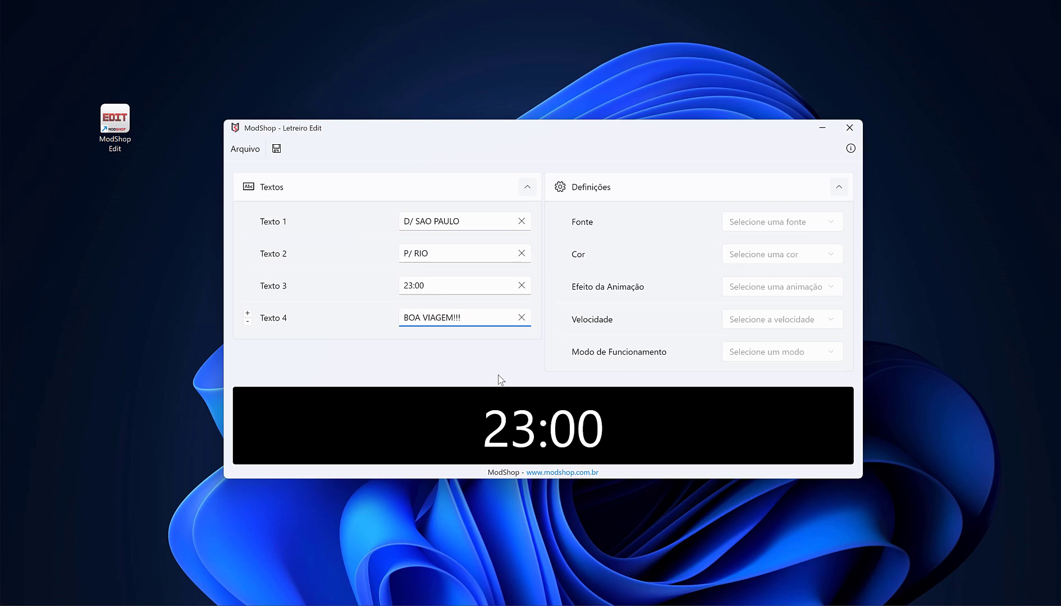
Try the High Speed and LED Board Reversed fonts on the sign texts
click(766, 224)
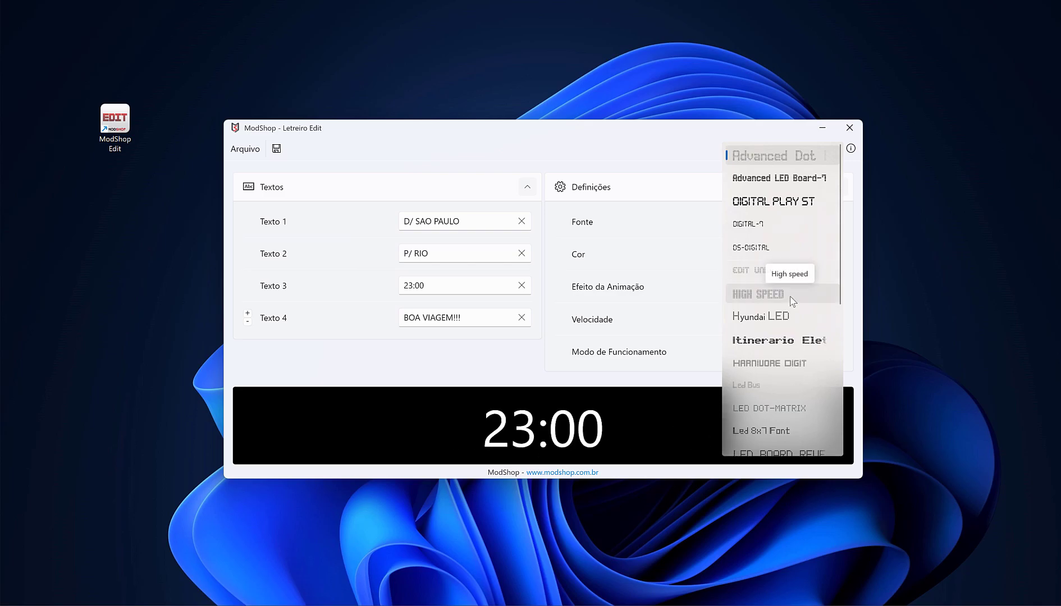
click(759, 294)
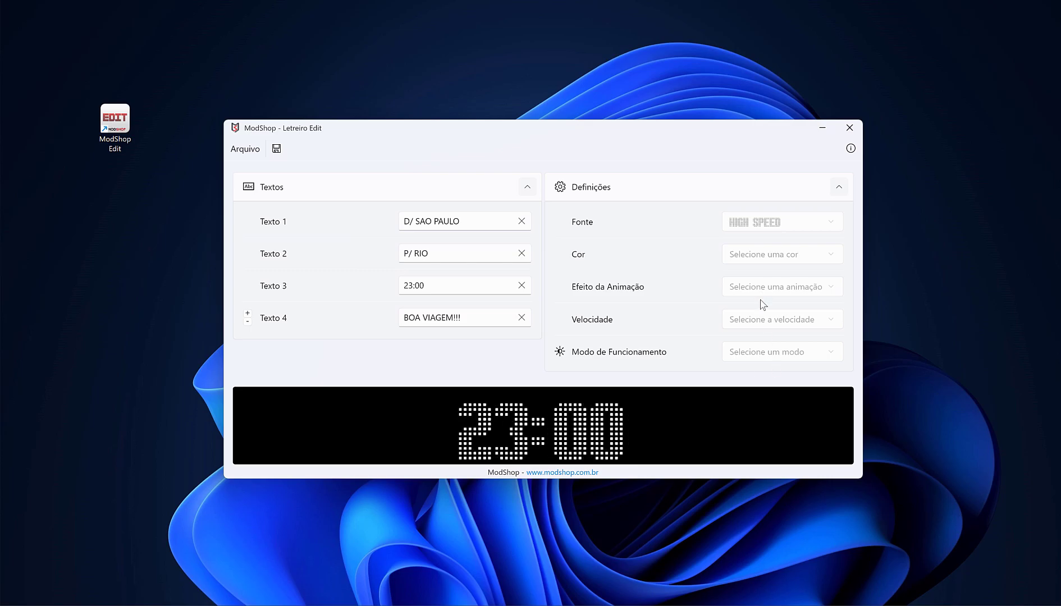
click(773, 221)
click(793, 387)
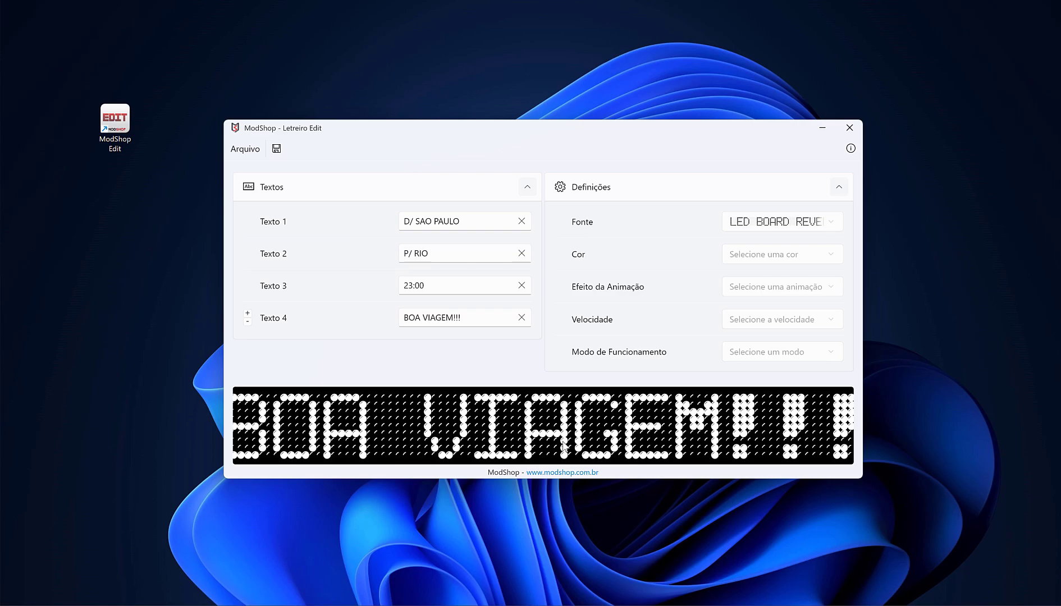
Set the sign's font to New LED Display and its colour to Laranja
click(806, 222)
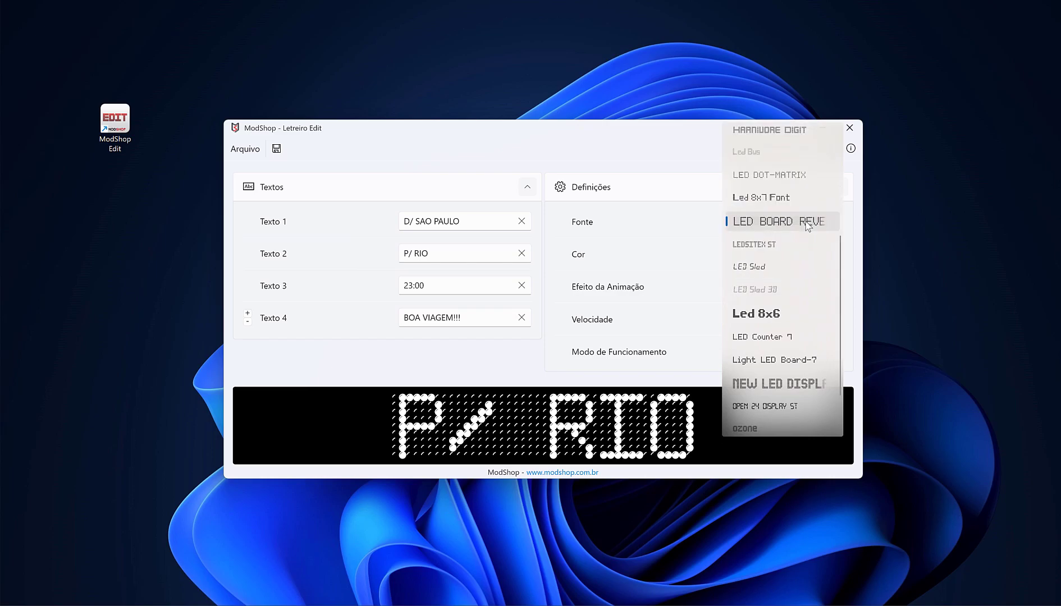
scroll(791, 337, down, 1)
click(789, 378)
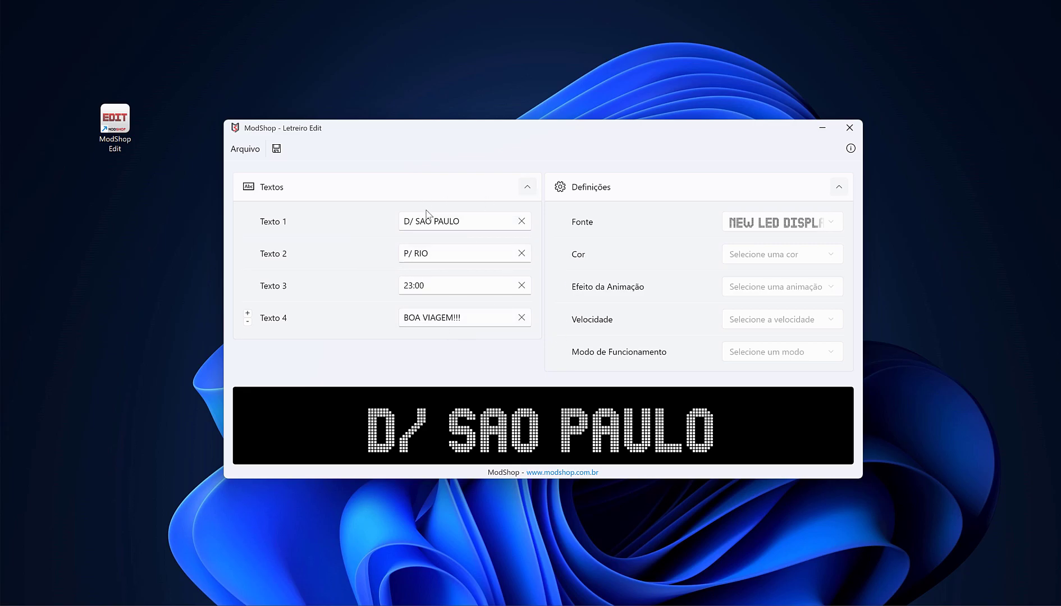
click(796, 261)
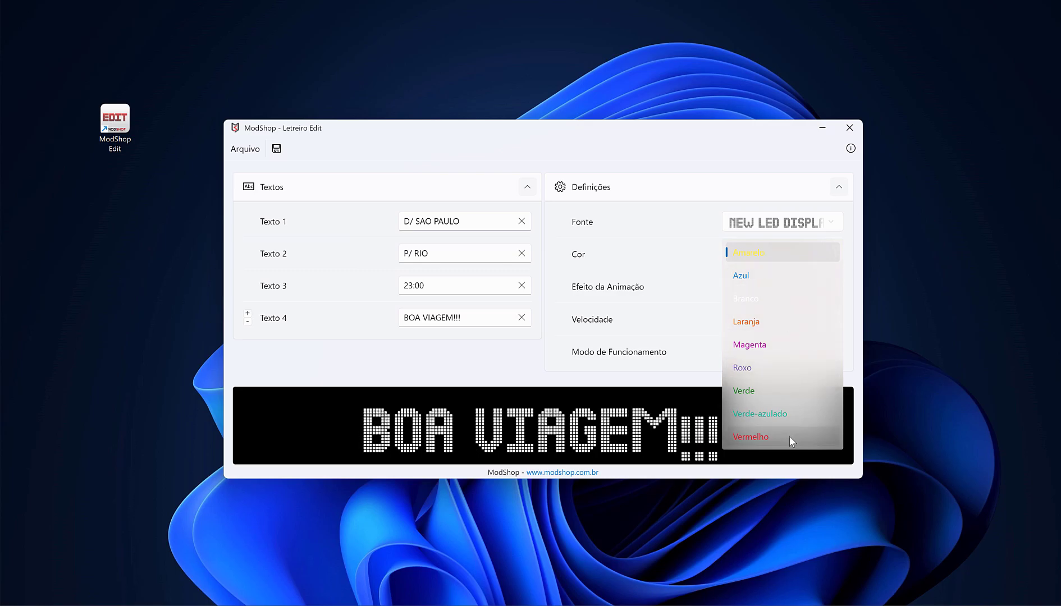
click(789, 323)
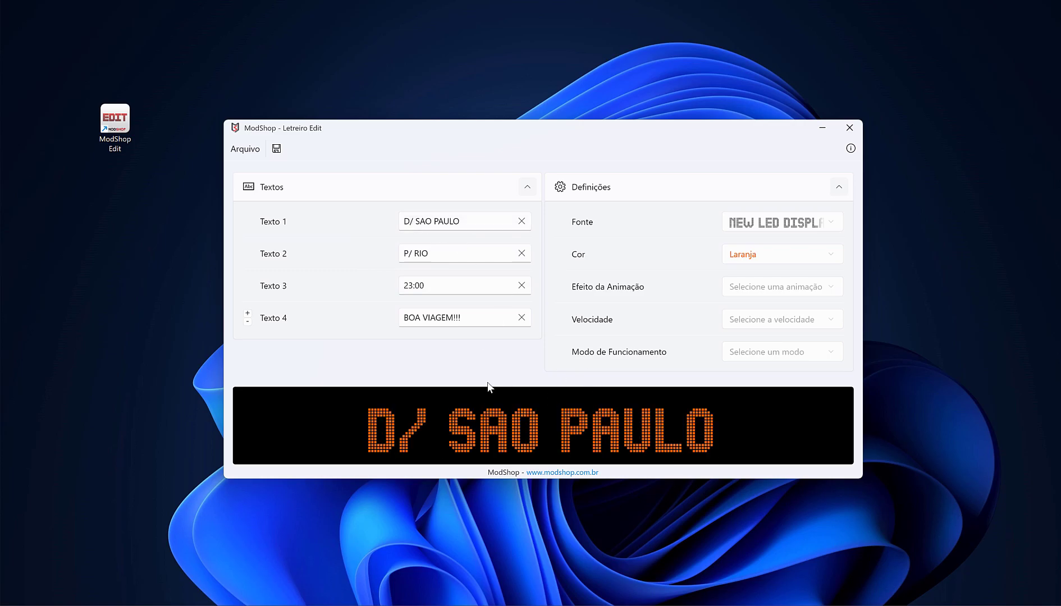
Try the Normal, Marquee/Slide and Crossfade animation effects on the sign, and return to Normal
click(789, 289)
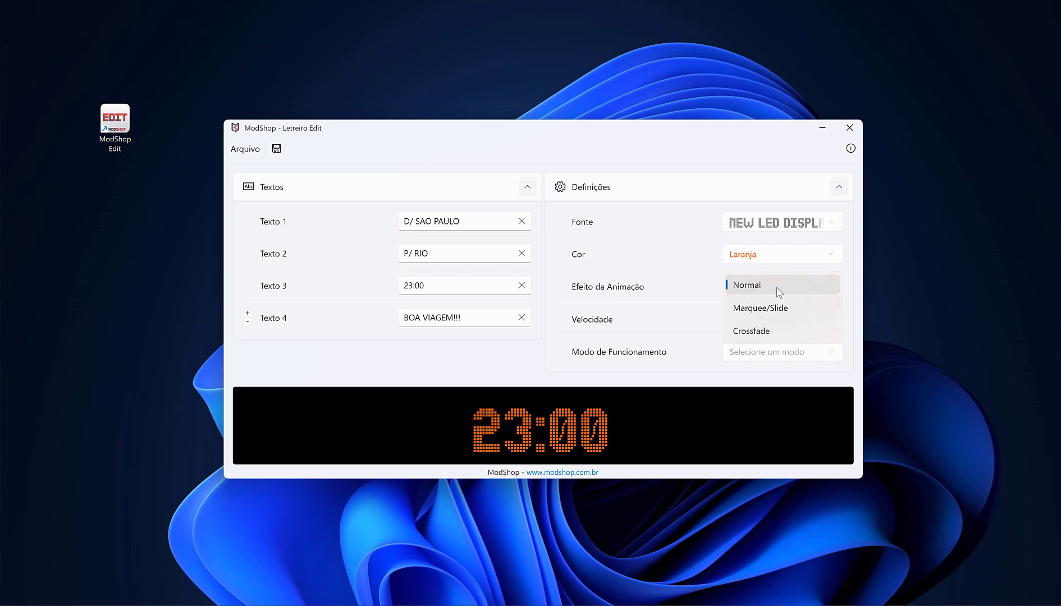
click(778, 290)
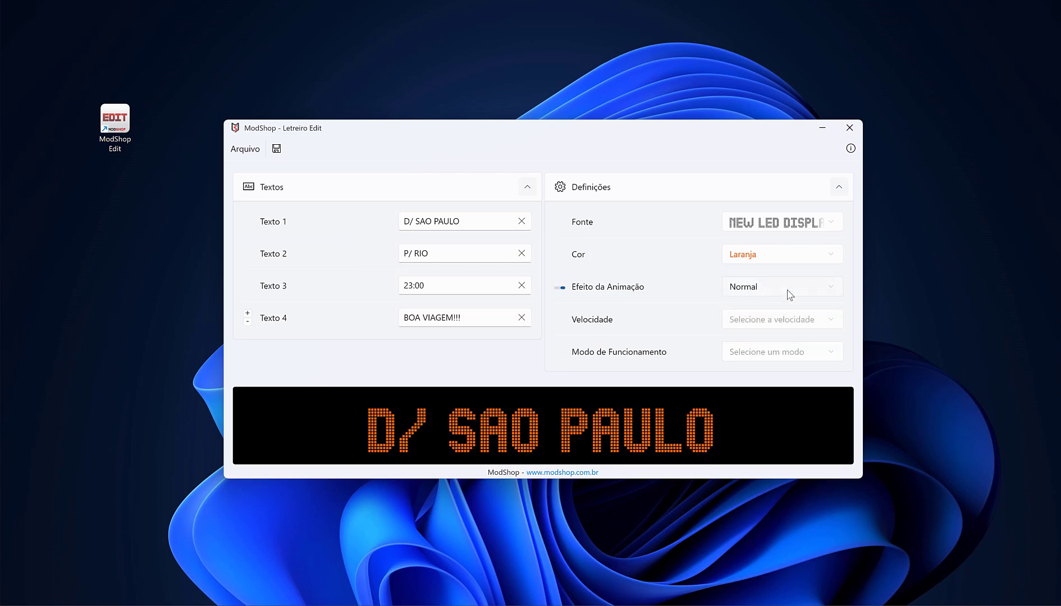
click(785, 309)
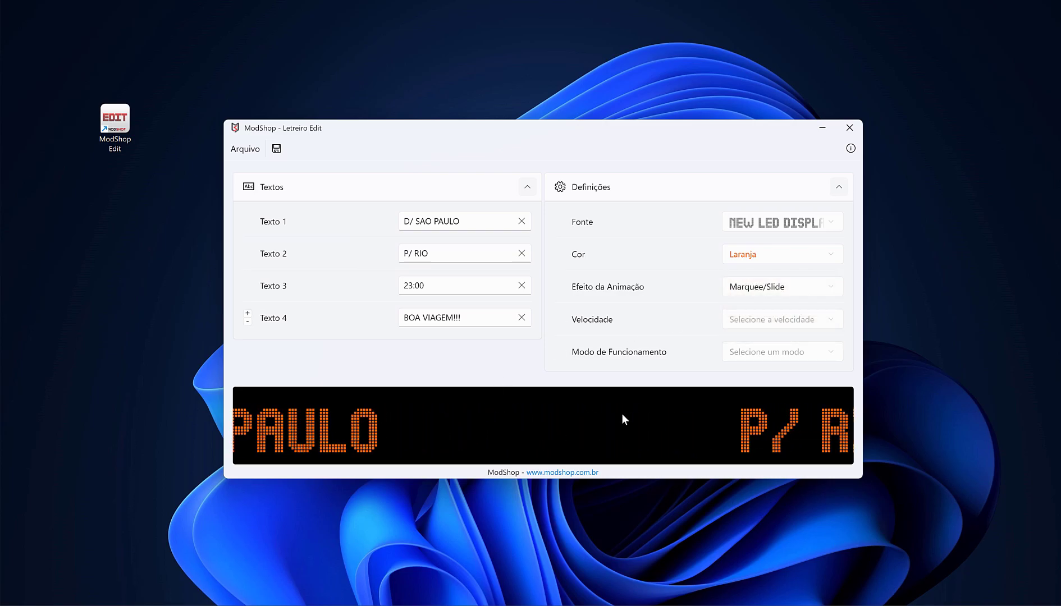
click(753, 287)
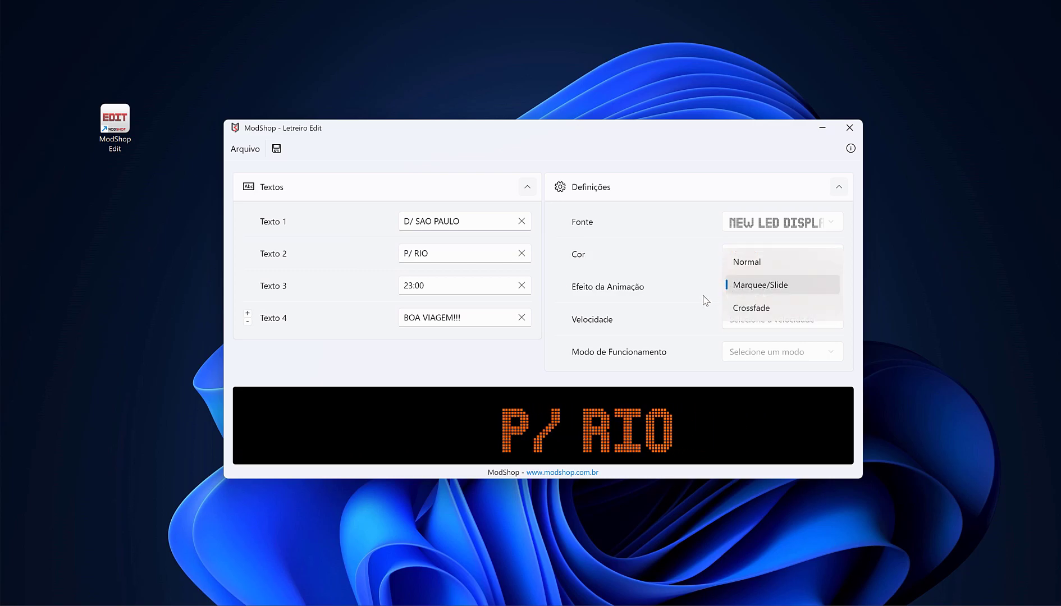
click(750, 310)
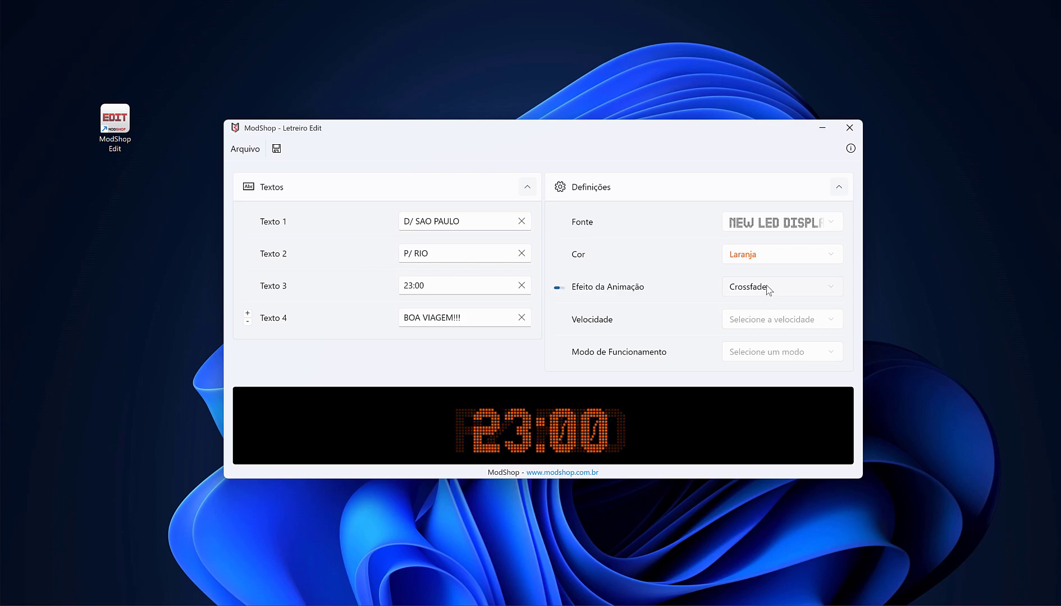
click(768, 288)
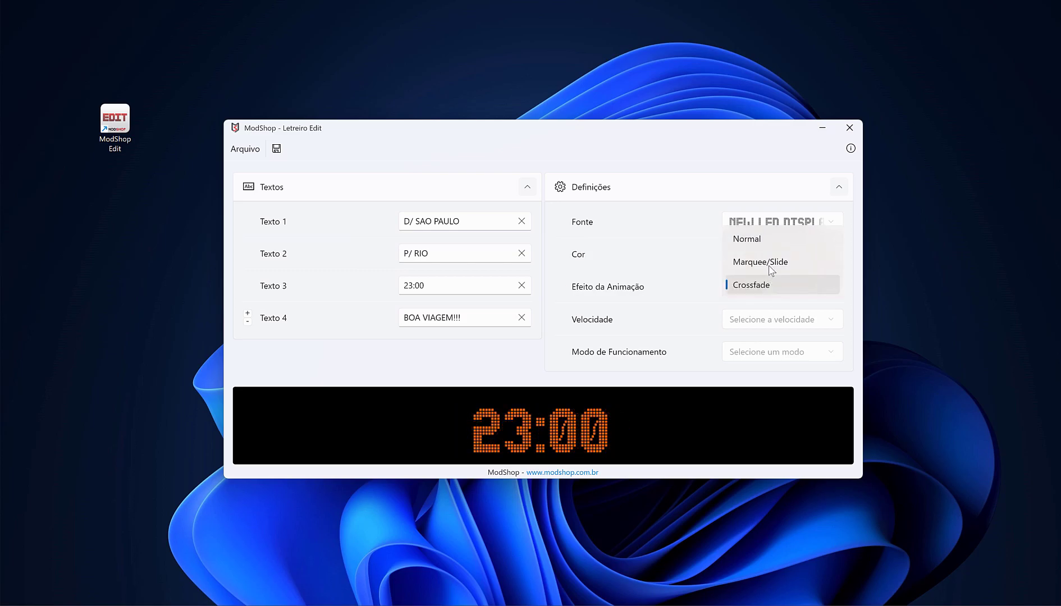
click(774, 242)
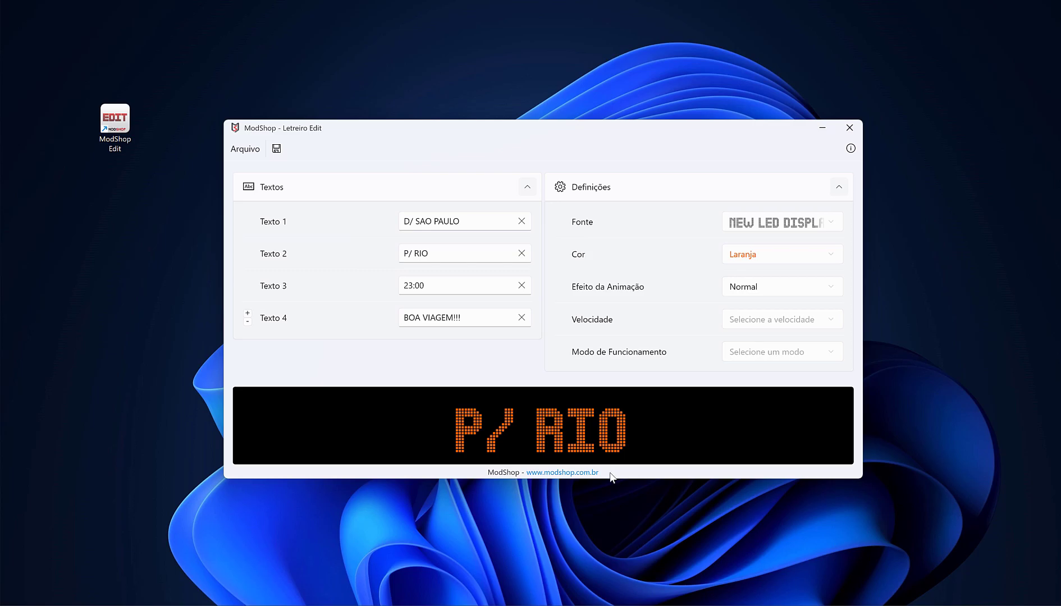
Set the sign's animation effect to Marquee/Slide
click(835, 322)
click(745, 375)
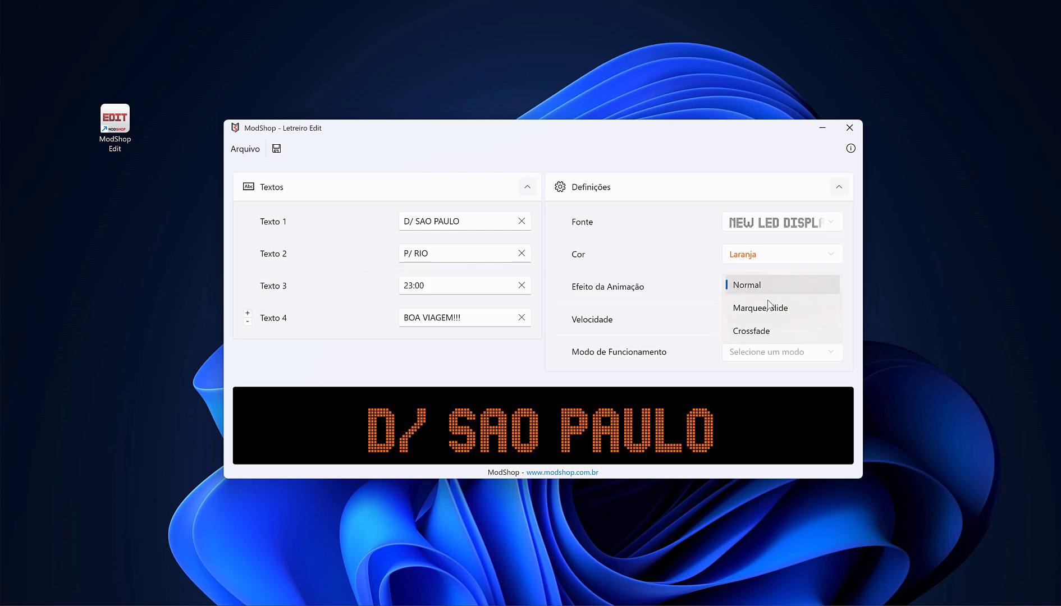
click(768, 306)
Try the Muito Rápido, Mais Rápido and Rápido speeds for the scrolling texts
click(764, 325)
key(Up)
key(Up)
key(Up)
key(Return)
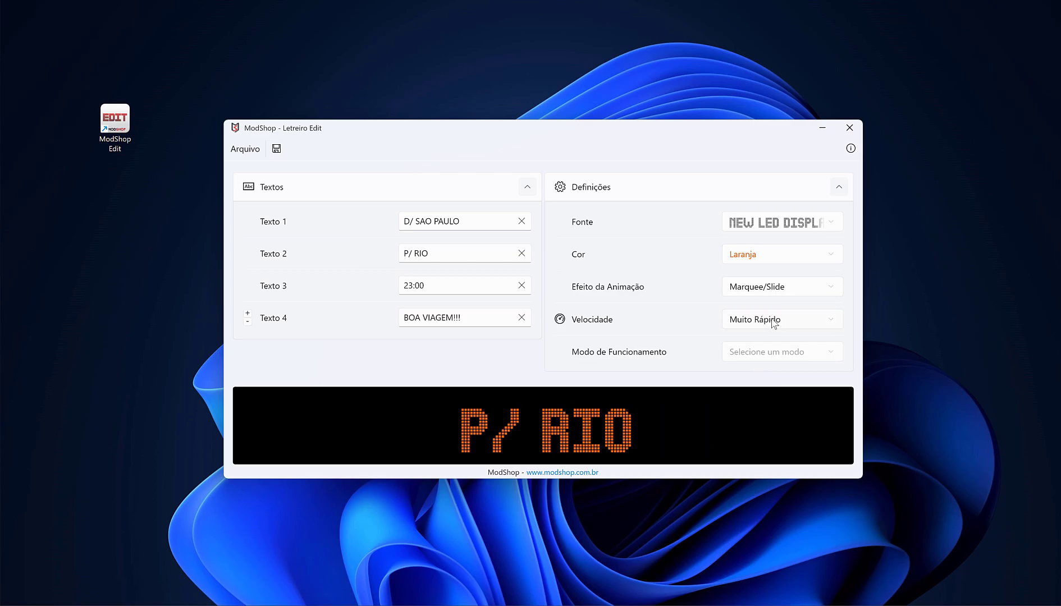
click(772, 323)
click(766, 331)
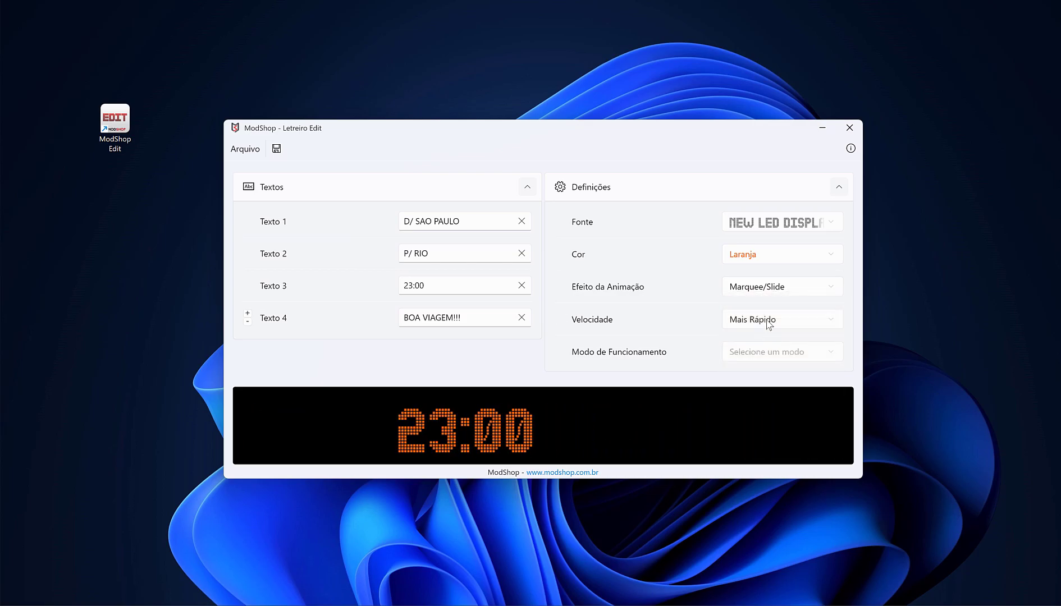
click(779, 329)
click(781, 337)
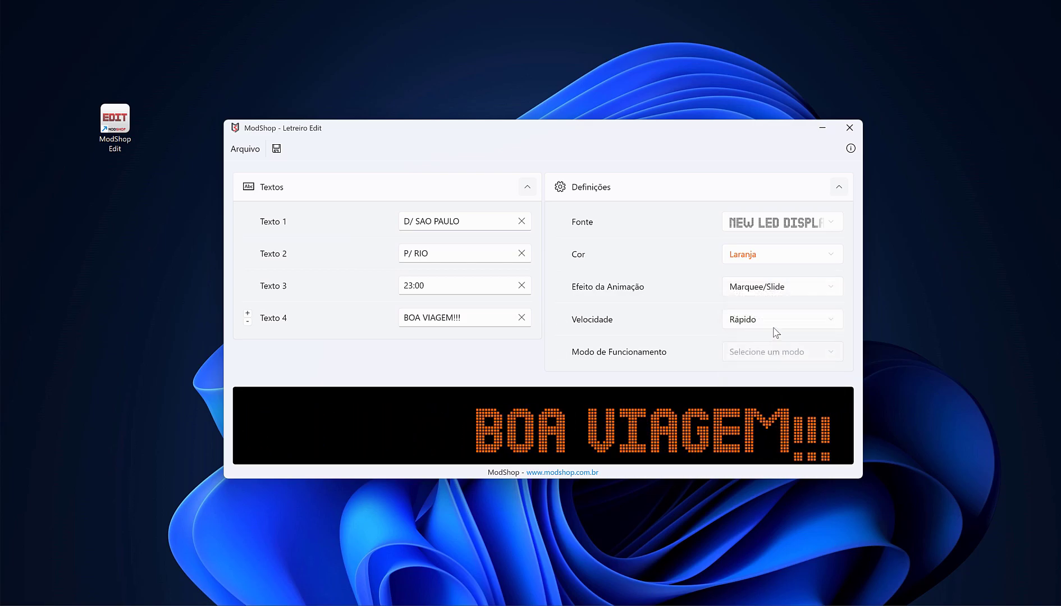
Set the speed of the scrolling texts to Médio
click(779, 330)
click(780, 342)
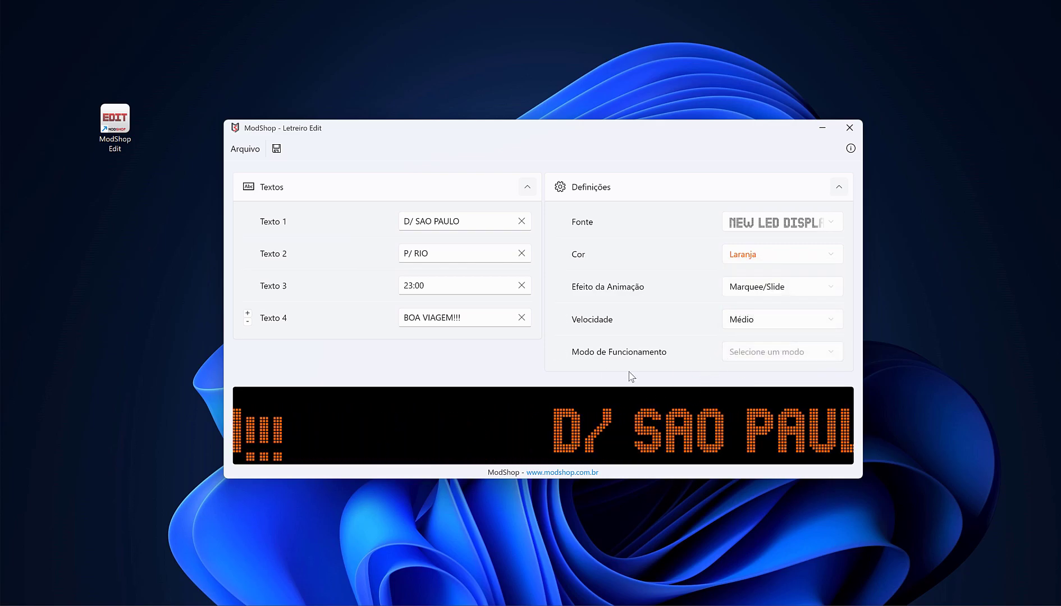
Try the Com as Luzes do Veículo operating mode for the sign, and settle on Sempre Ligado
click(752, 357)
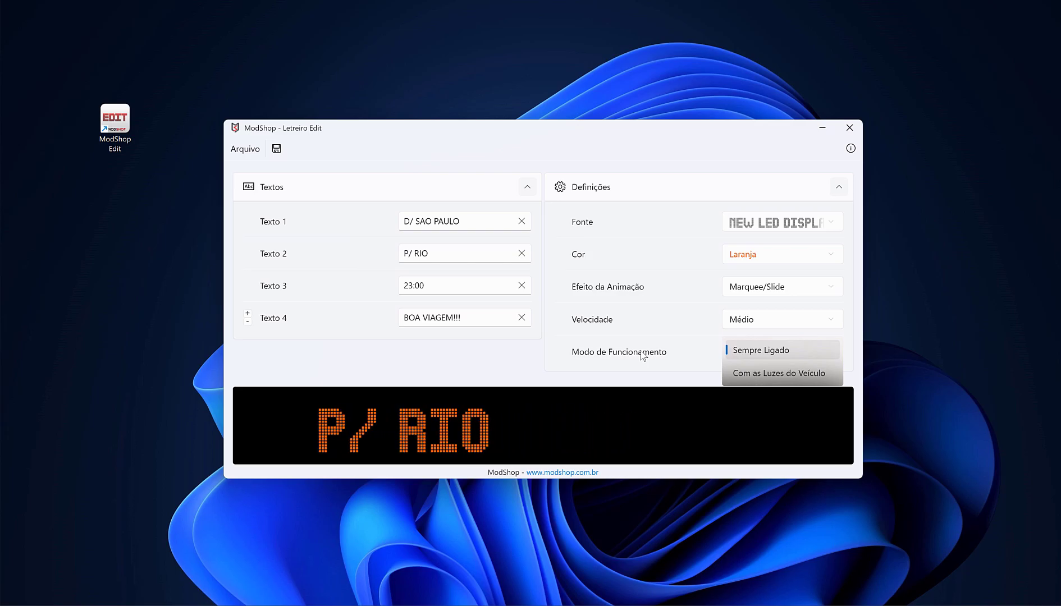
click(739, 351)
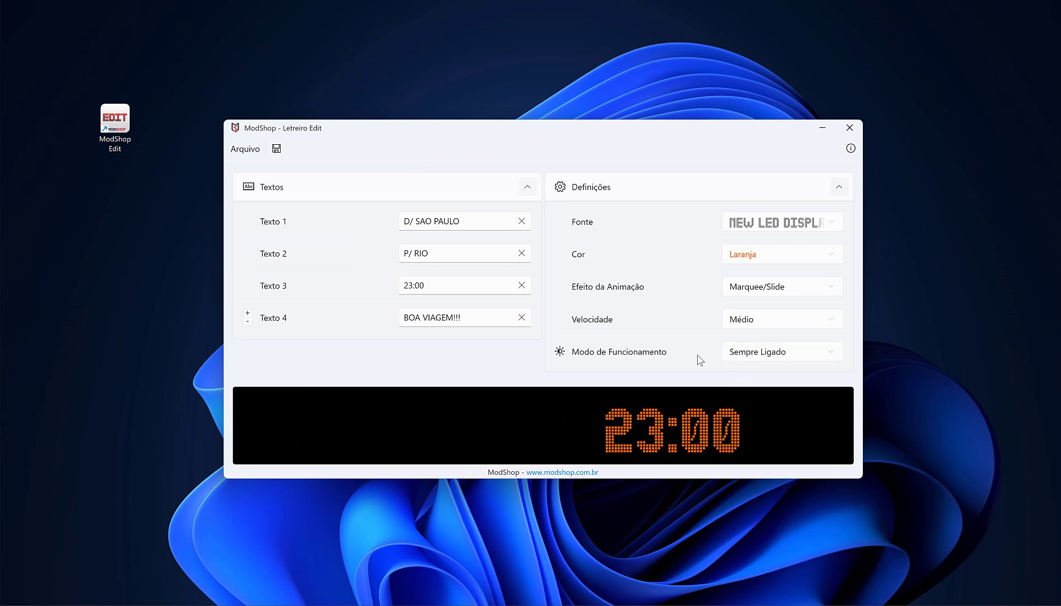
click(779, 353)
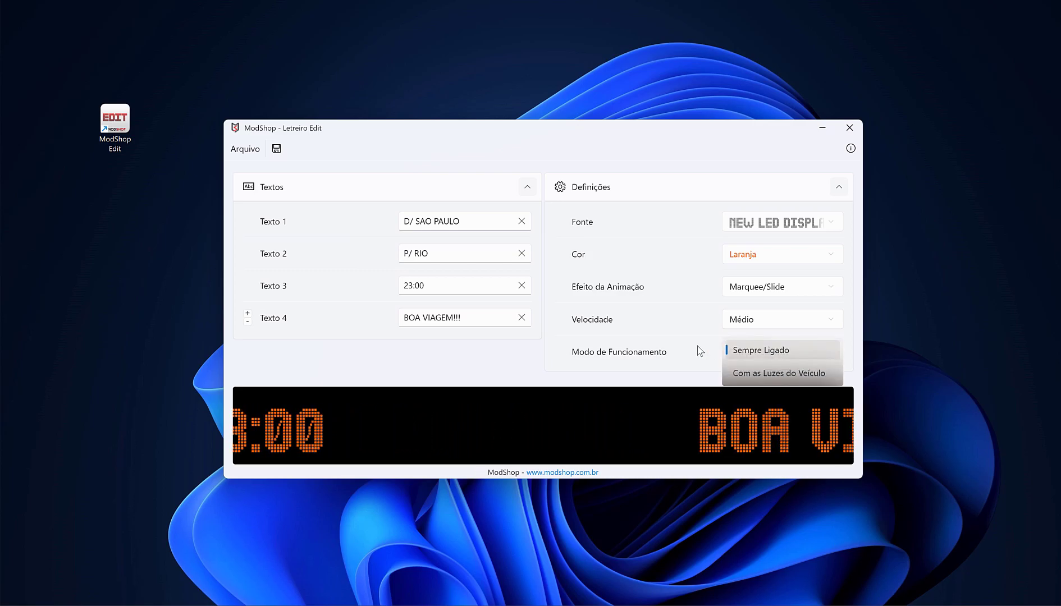
click(787, 373)
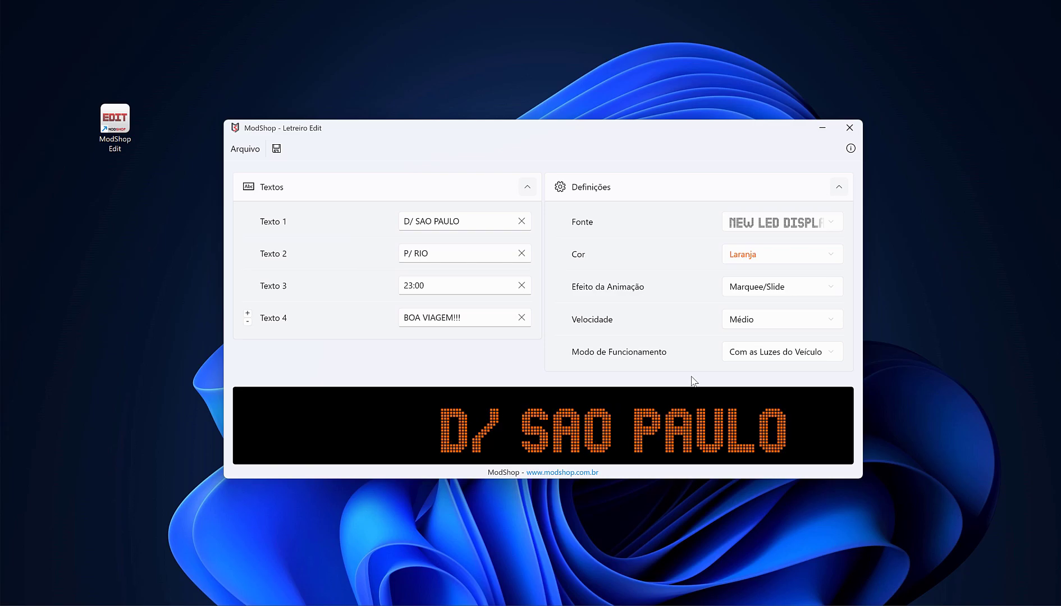
click(778, 352)
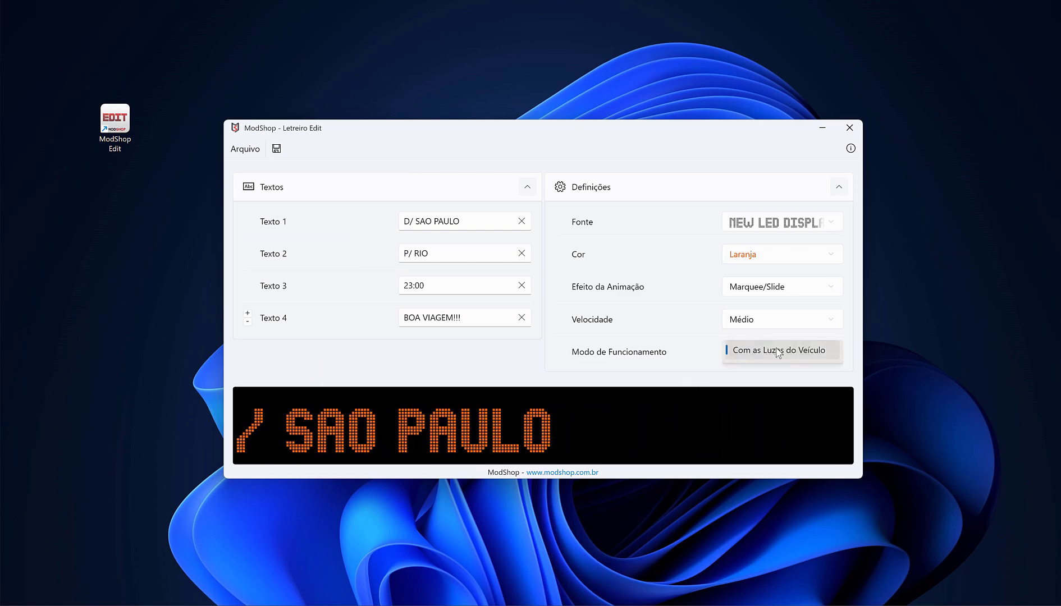
click(756, 326)
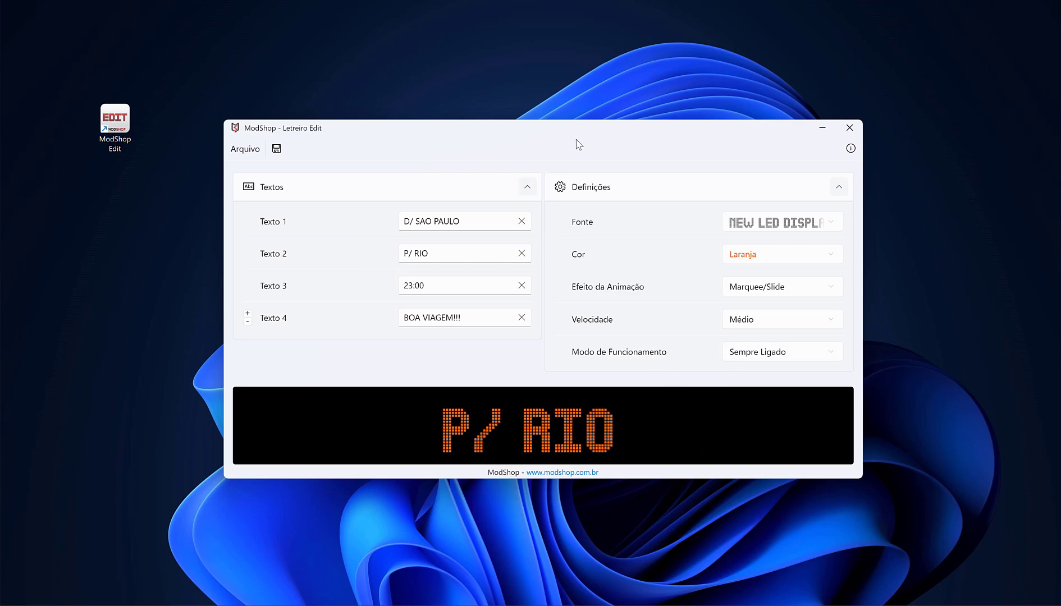
Examine the sign's available output options: Instalar mod, Salvar DDS and Salvar MAT
mouse_move(564, 143)
mouse_down()
mouse_move(535, 147)
mouse_move(549, 148)
mouse_up()
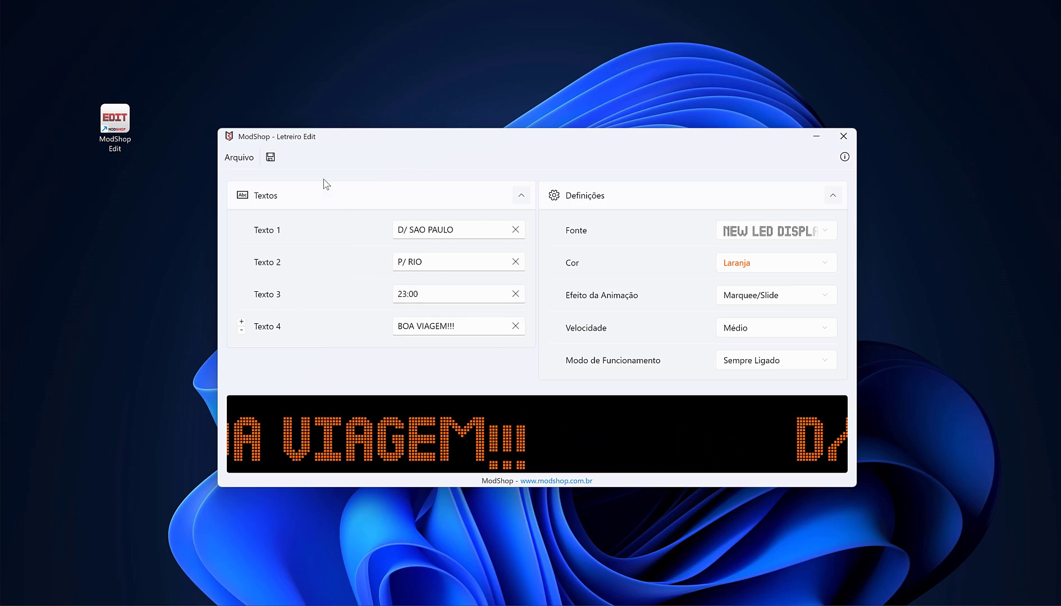
click(271, 158)
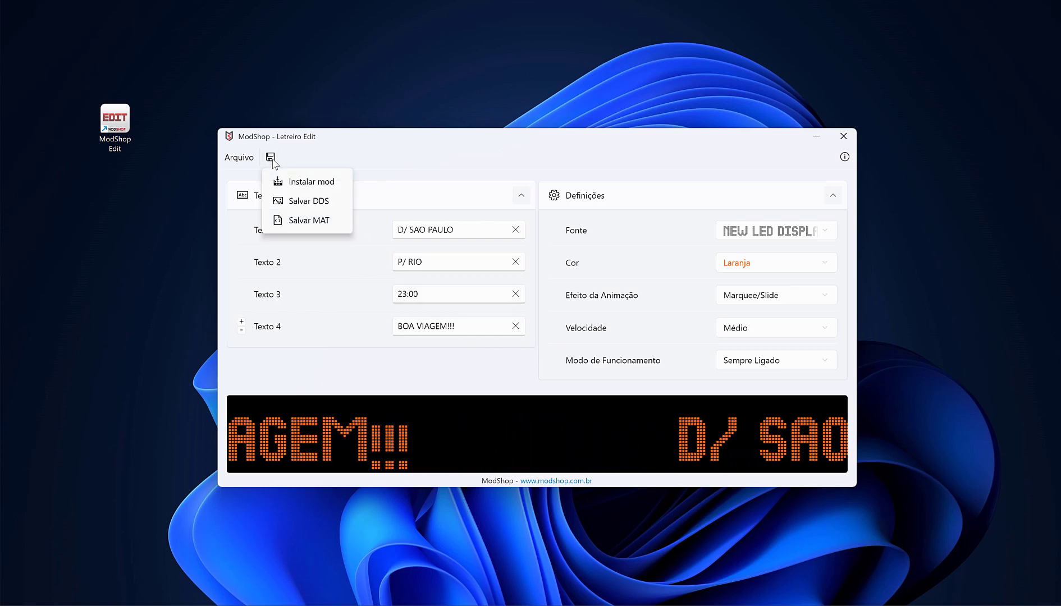
click(332, 187)
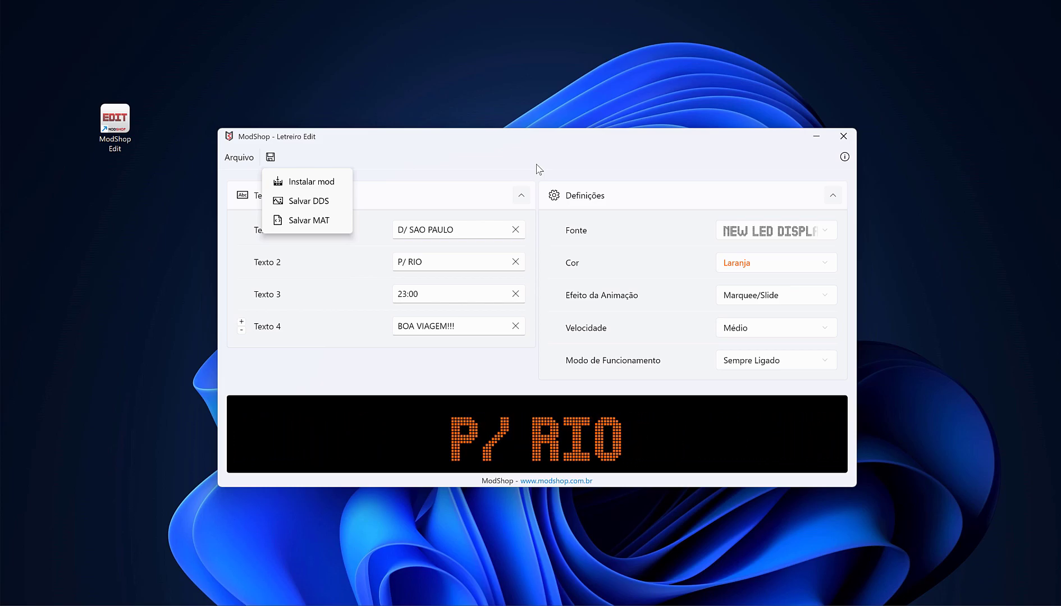
click(374, 164)
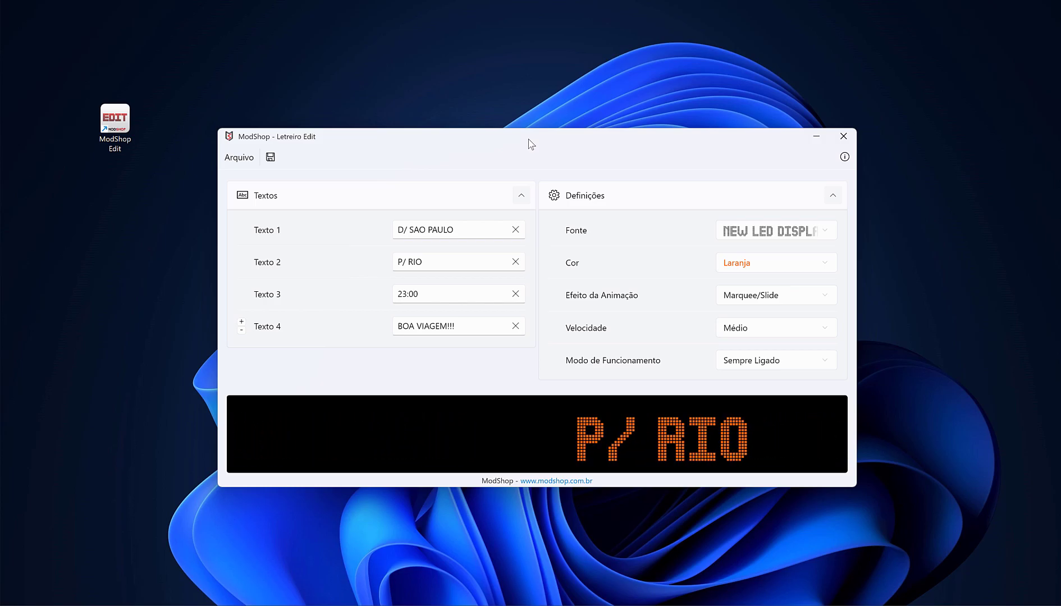
drag(527, 144, 534, 139)
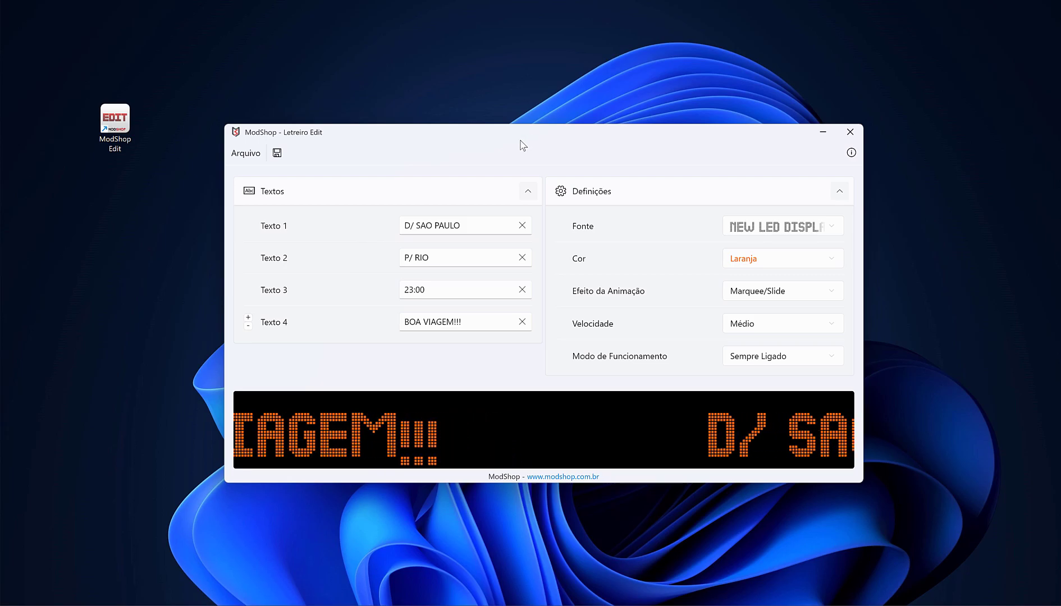
click(278, 154)
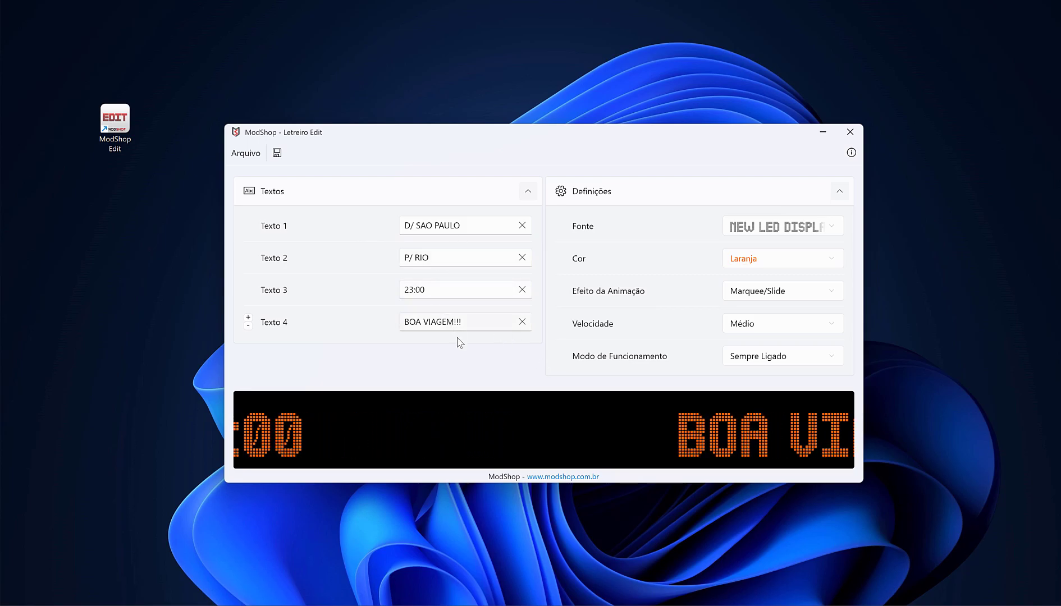
click(275, 155)
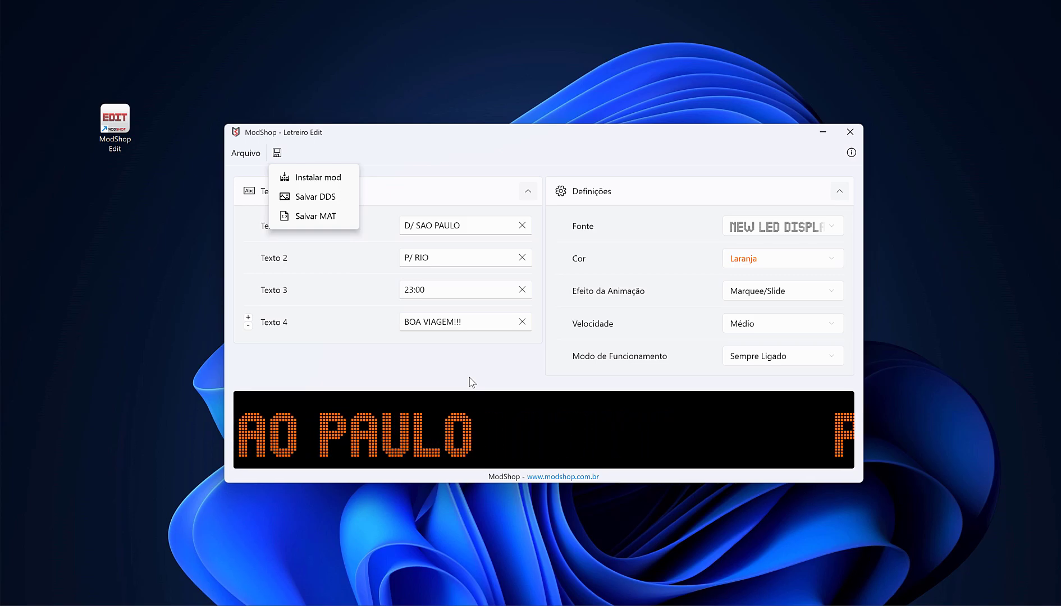
key(Escape)
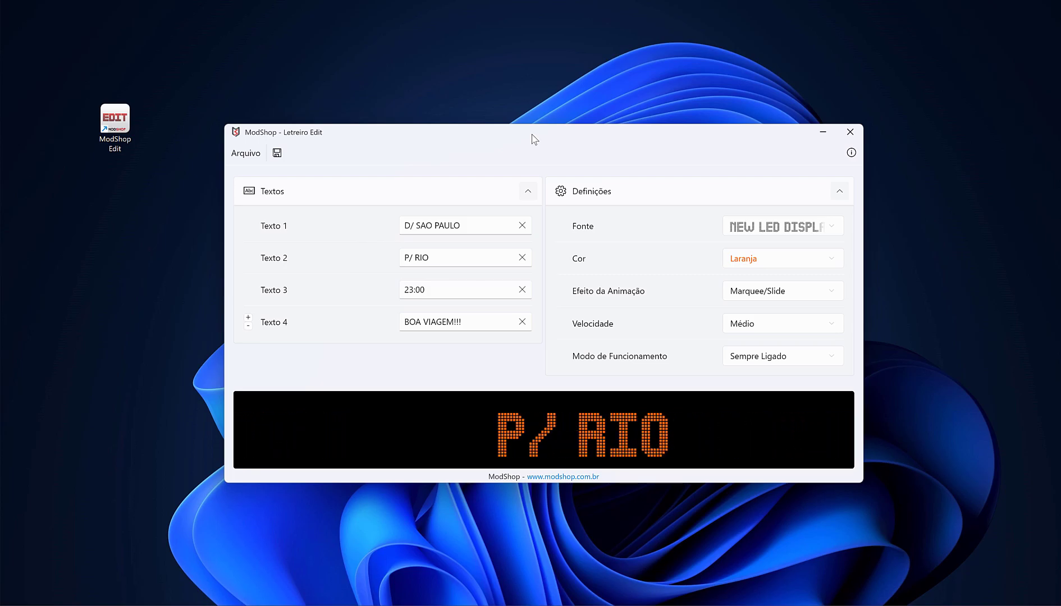
drag(534, 139, 496, 162)
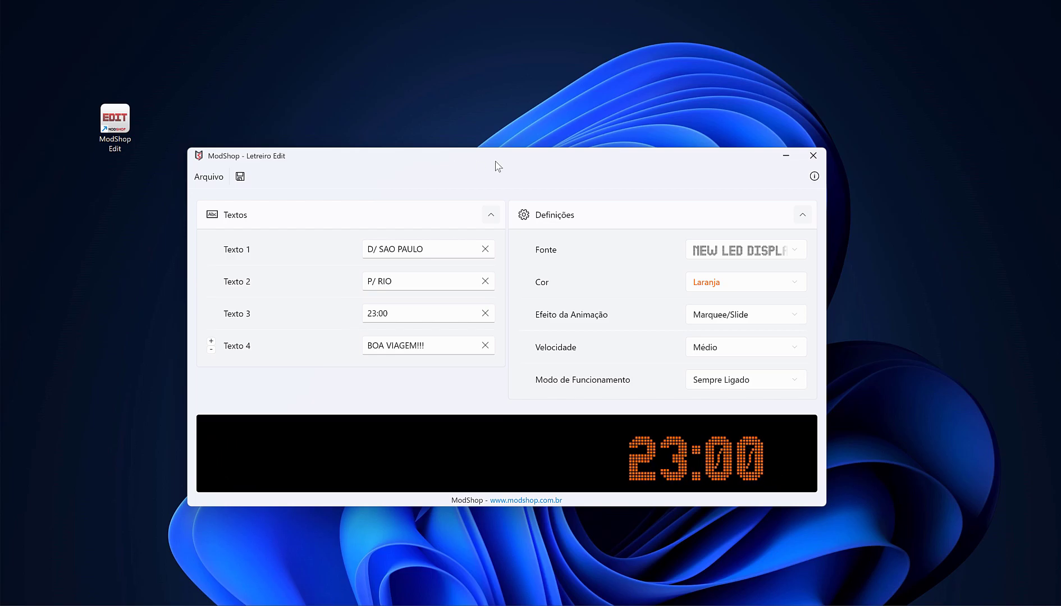
drag(436, 163, 516, 154)
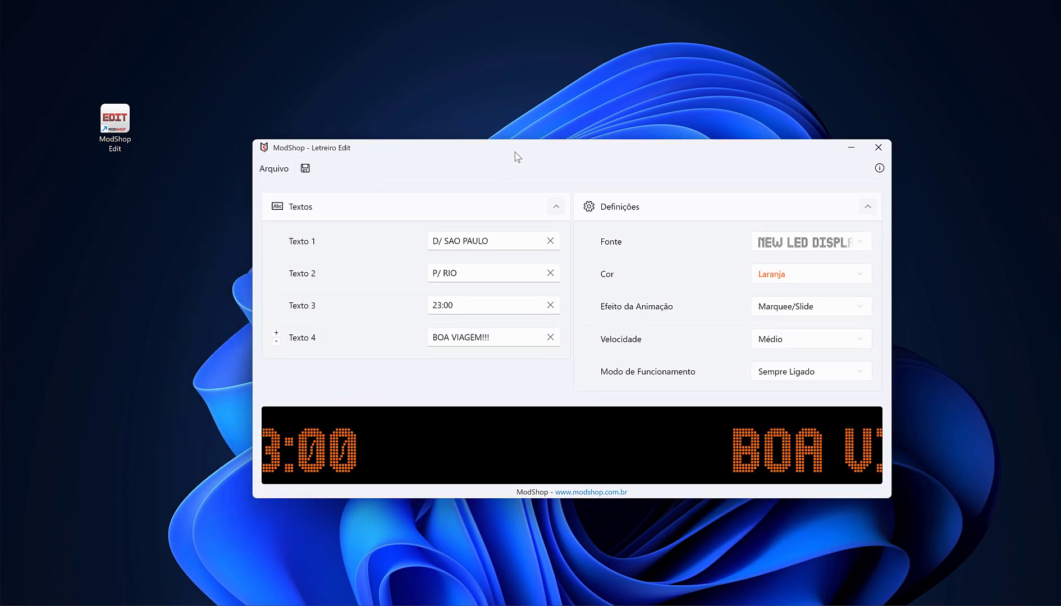